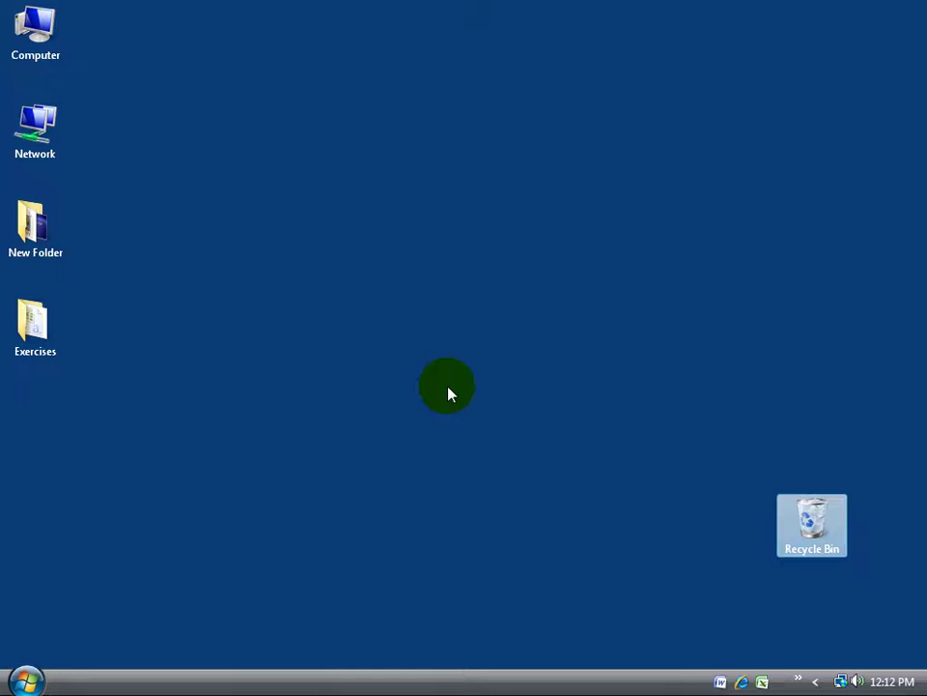
Reach Display Settings from the desktop's Personalize option, showing monitor 2 at 1024 by 768.
{"action": "right_click", "coordinate": [443, 334]}
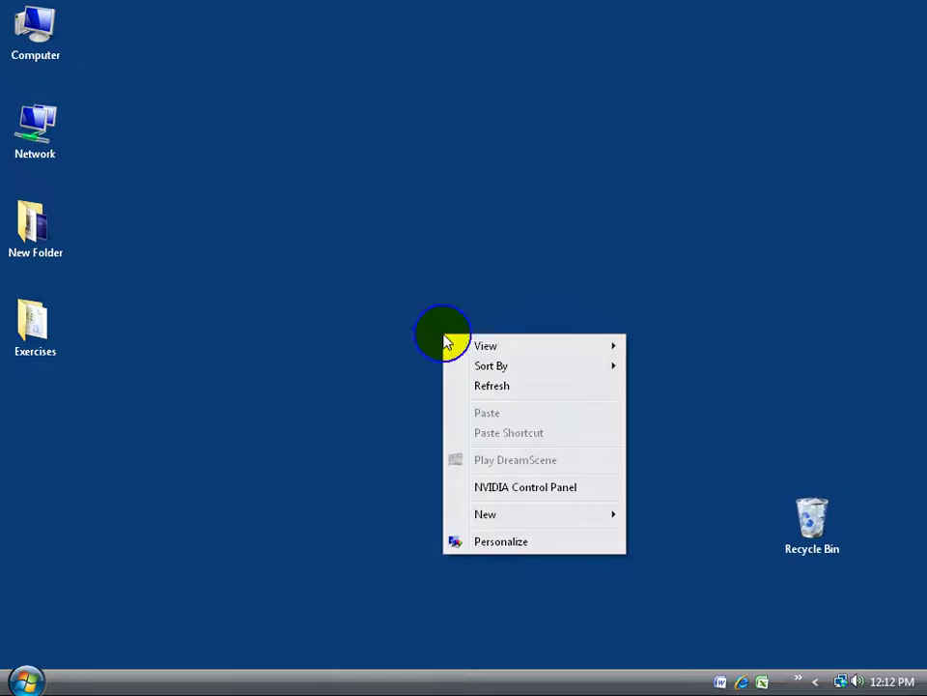
{"action": "left_click", "coordinate": [500, 542]}
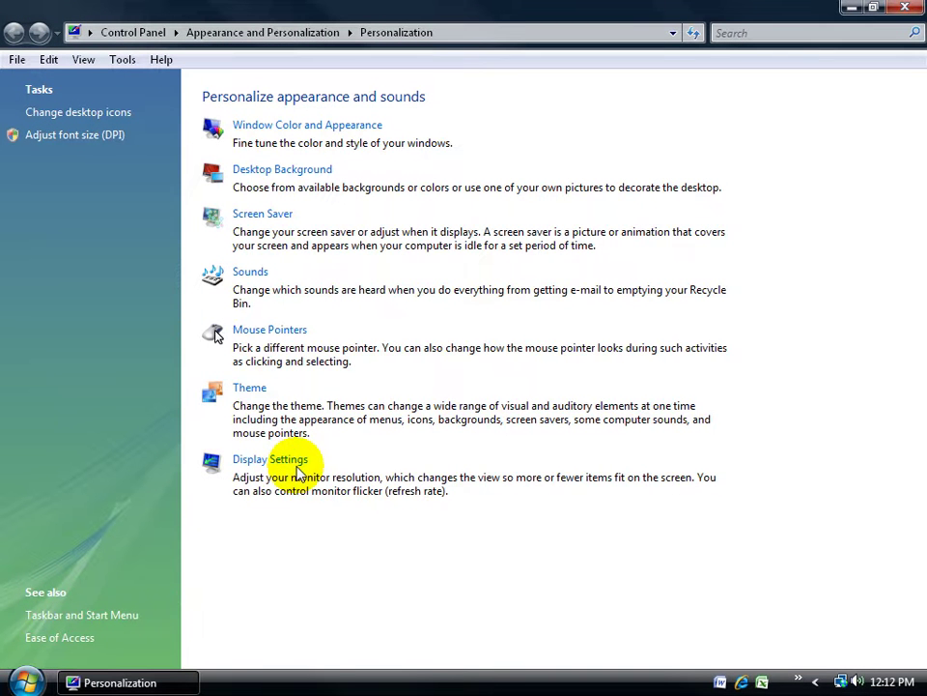
{"action": "left_click", "coordinate": [295, 465]}
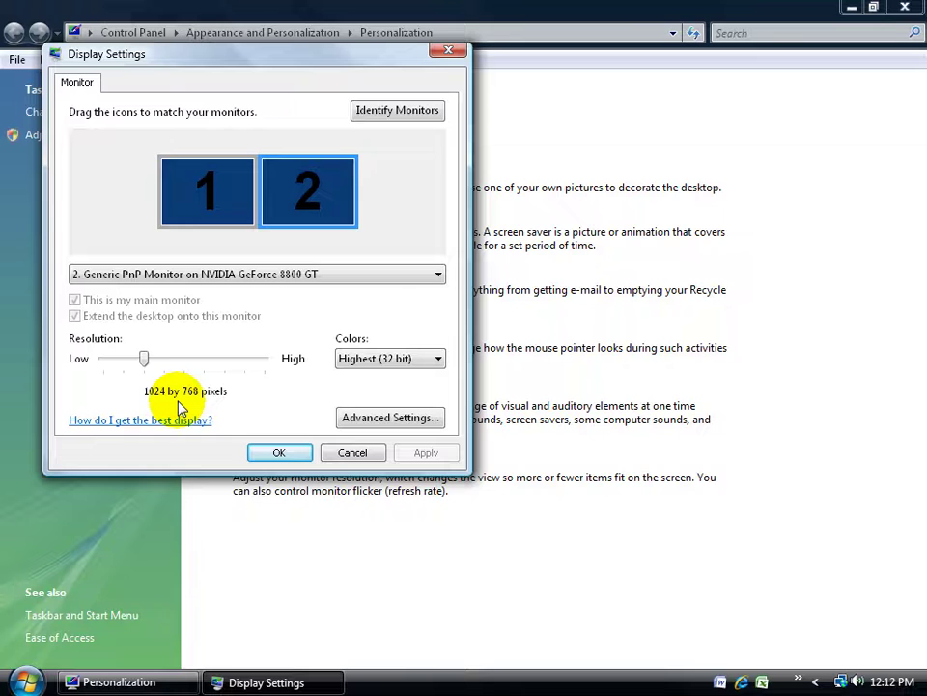
Try and apply 800 by 600, then settle on and apply a 1024 by 768 resolution.
{"action": "left_click_drag", "start_coordinate": [145, 357], "coordinate": [263, 362]}
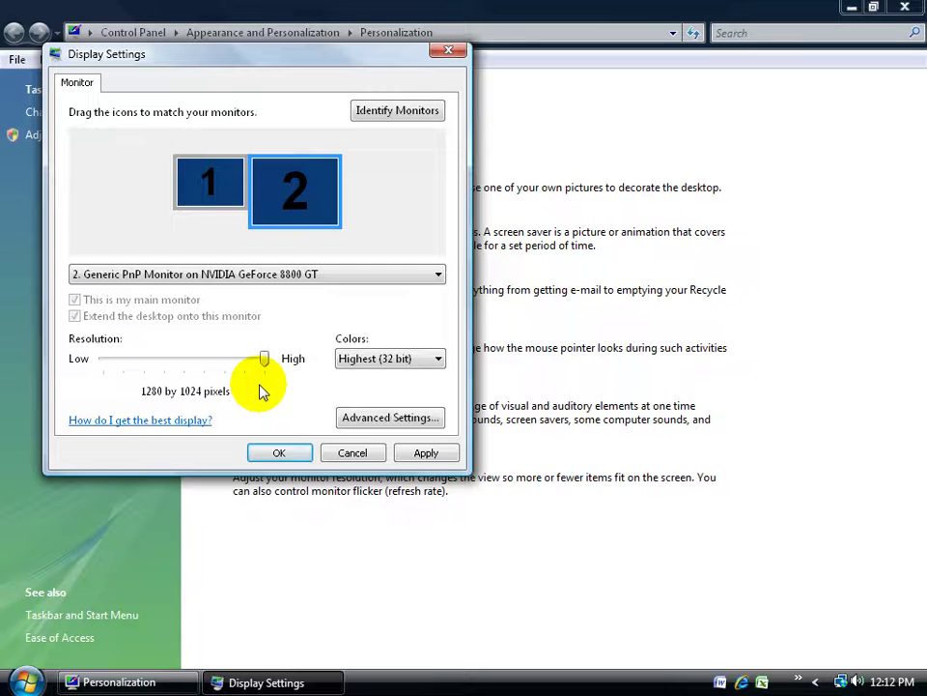
{"action": "left_click_drag", "start_coordinate": [265, 362], "coordinate": [114, 367]}
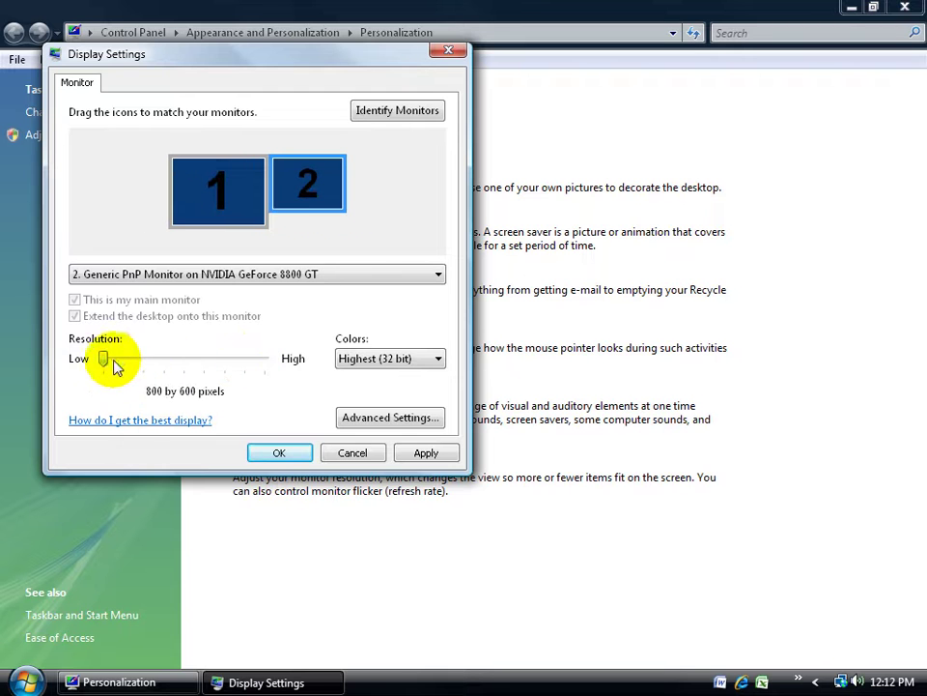
{"action": "left_click", "coordinate": [422, 452]}
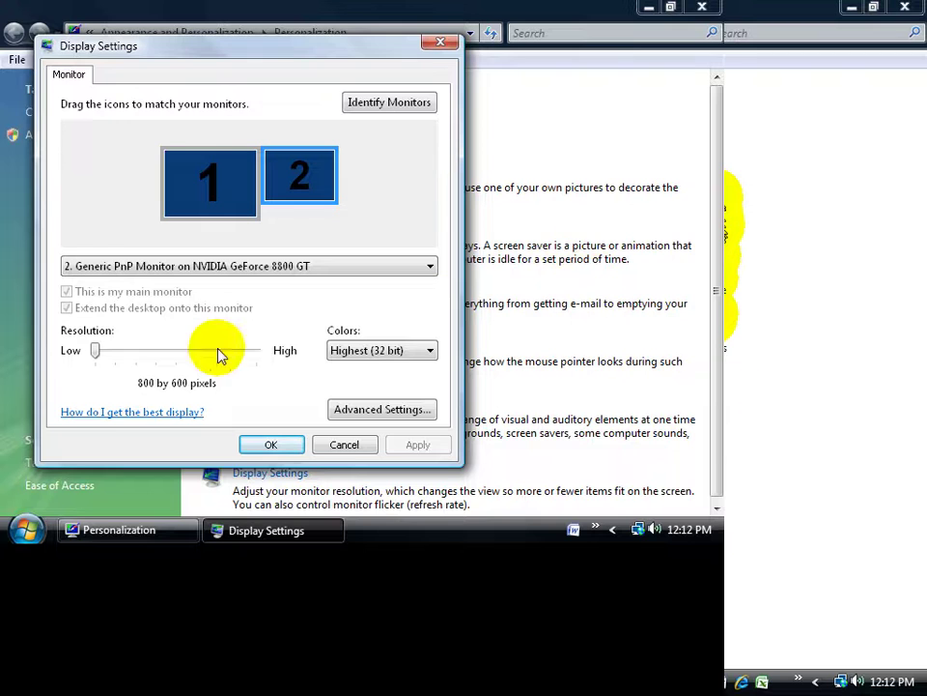
{"action": "left_click_drag", "start_coordinate": [94, 352], "coordinate": [268, 380]}
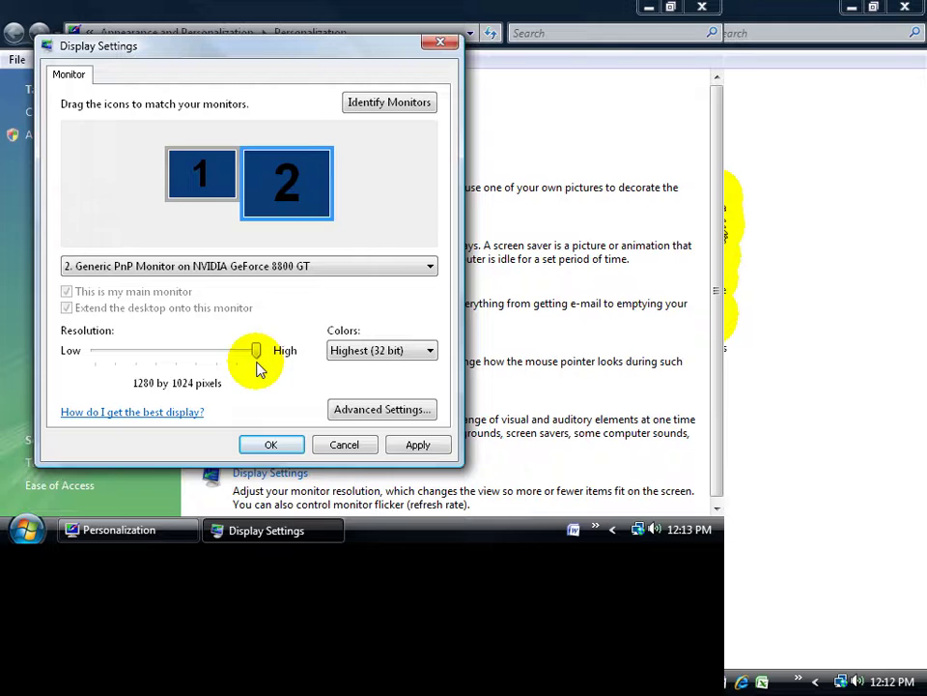
{"action": "left_click_drag", "start_coordinate": [255, 352], "coordinate": [138, 355]}
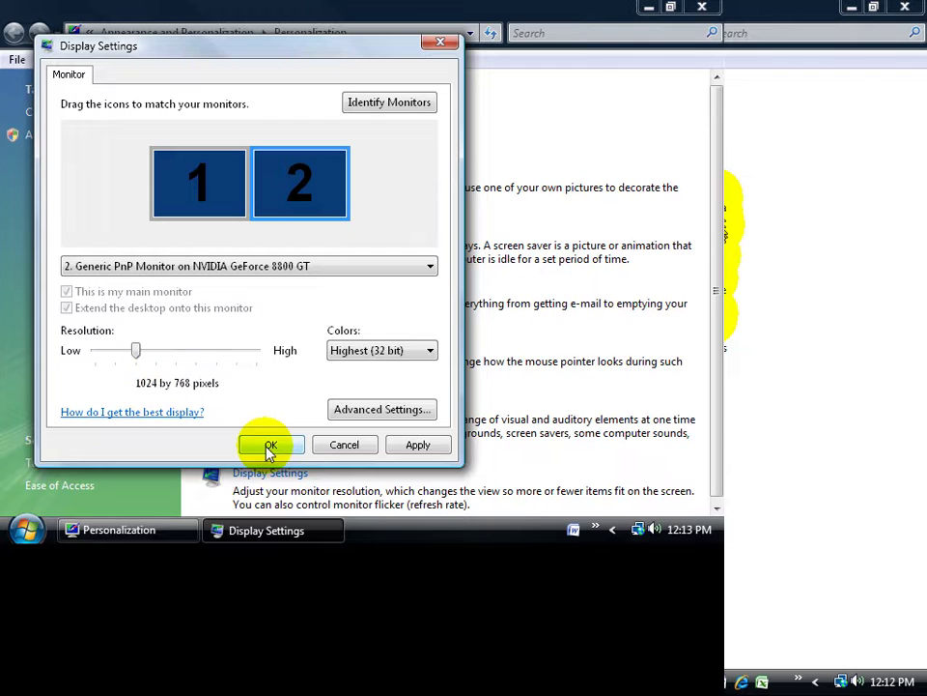
{"action": "left_click", "coordinate": [396, 444]}
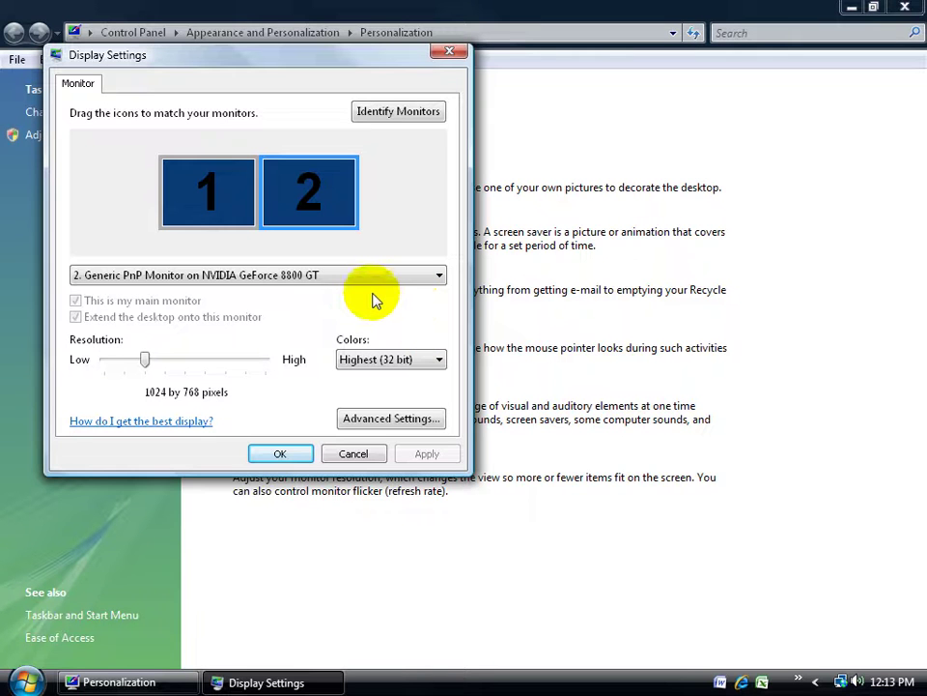
{"action": "left_click", "coordinate": [435, 359]}
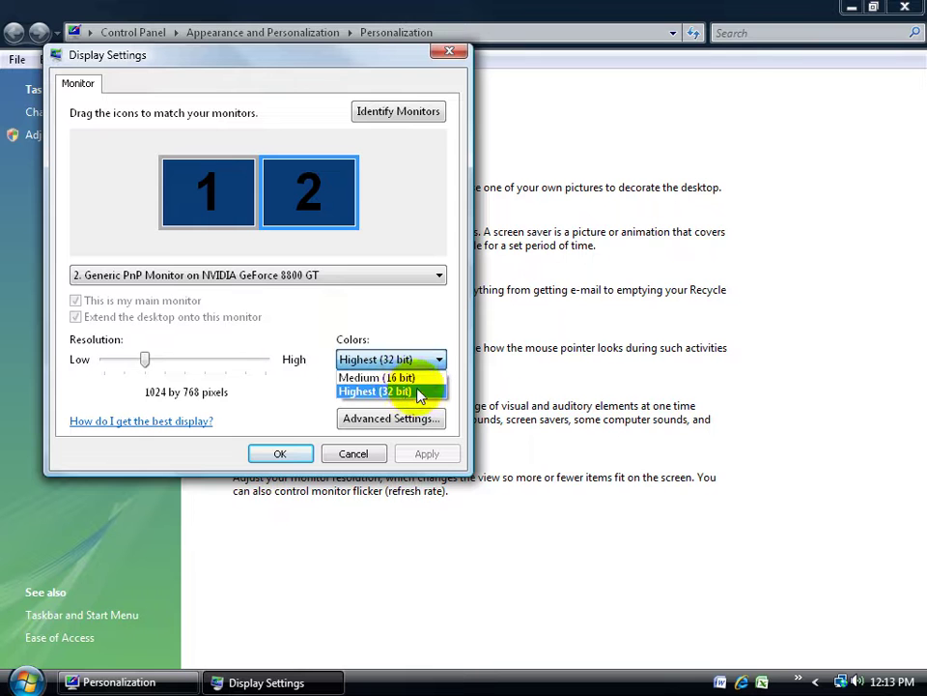
{"action": "left_click", "coordinate": [305, 392]}
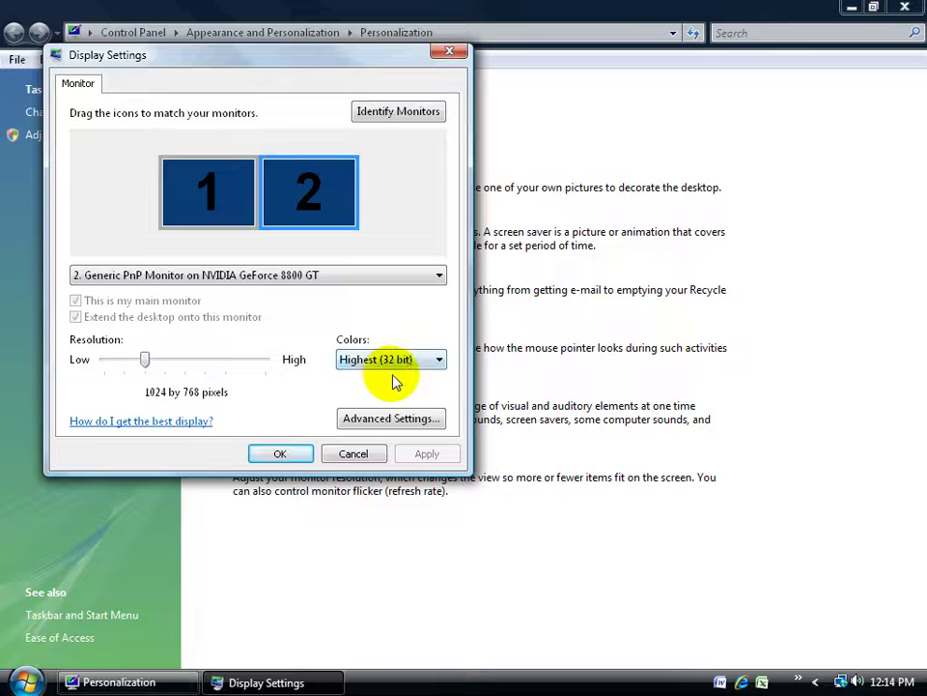
{"action": "left_click", "coordinate": [434, 366]}
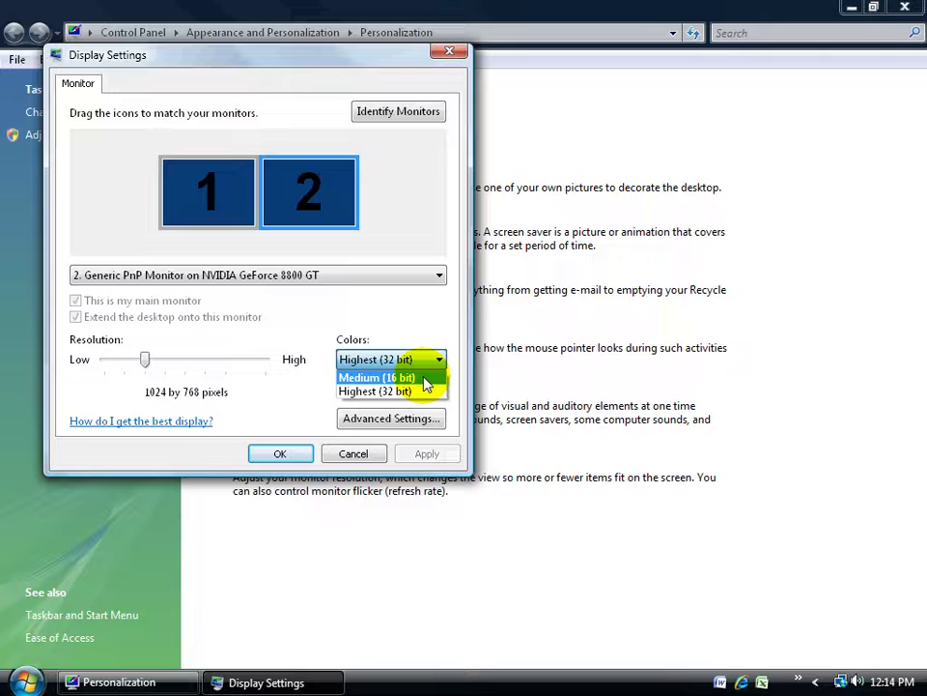
{"action": "left_click", "coordinate": [413, 391]}
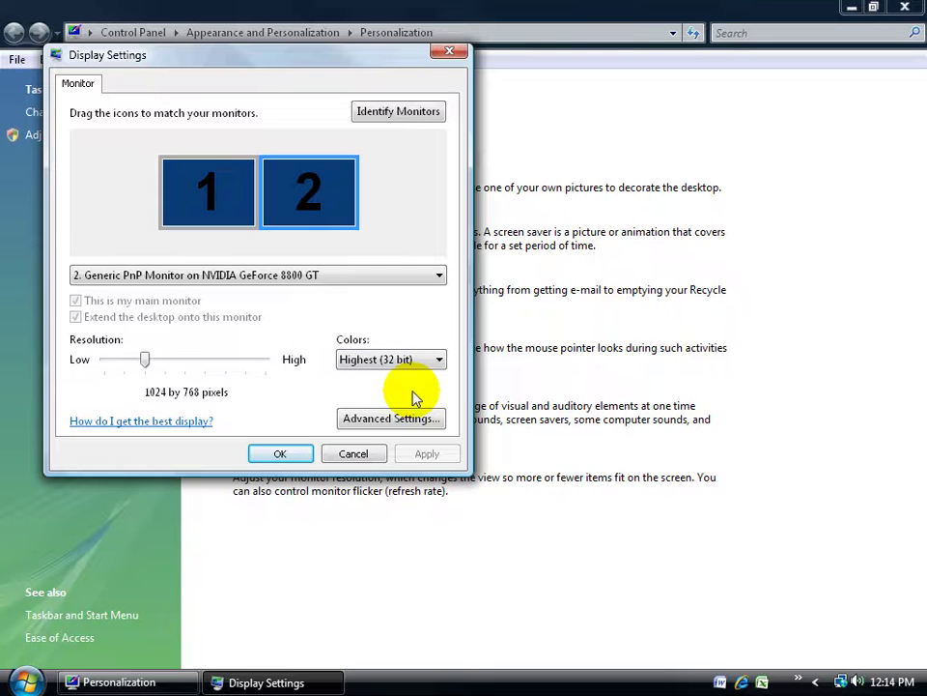
Open Advanced Settings for the Generic PnP Monitor and GeForce 8800 GT.
{"action": "left_click", "coordinate": [306, 192]}
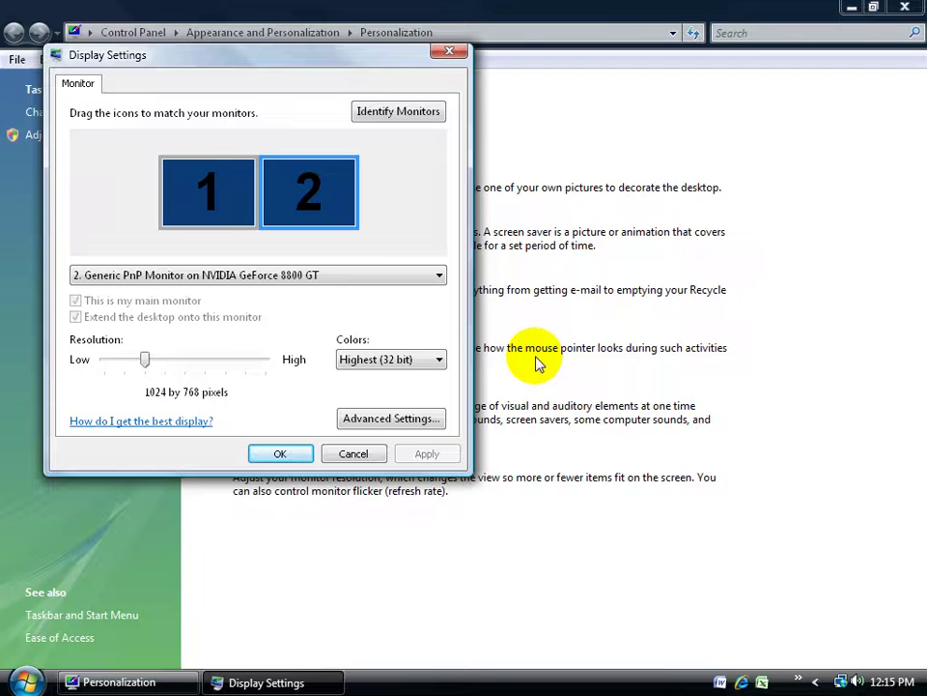
On the Monitor tab, turn on 'Hide modes that this monitor cannot display', keeping 60 Hertz.
{"action": "left_click", "coordinate": [410, 422]}
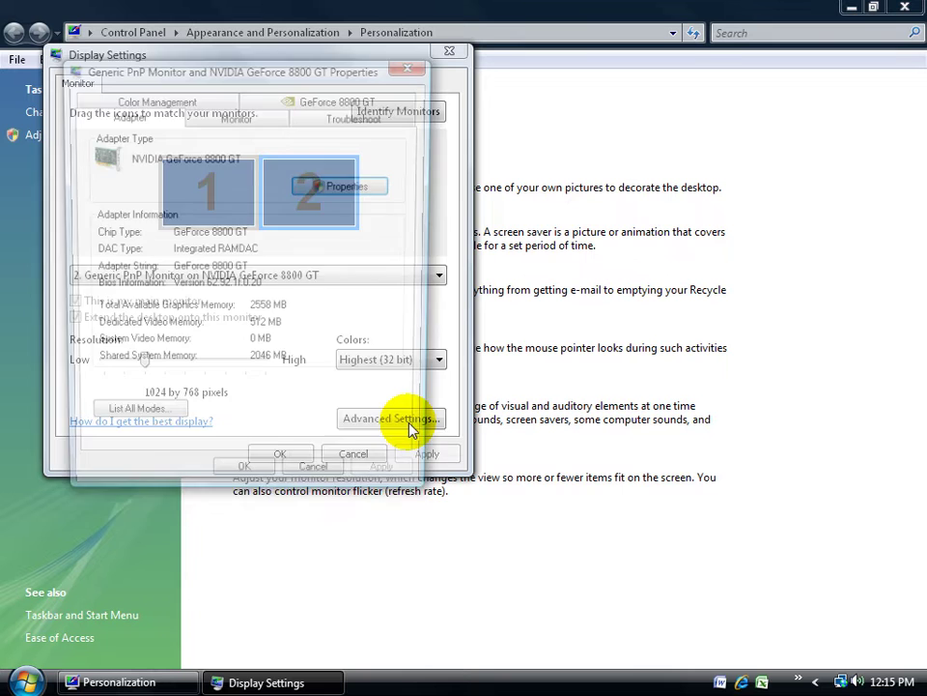
{"action": "left_click", "coordinate": [249, 118]}
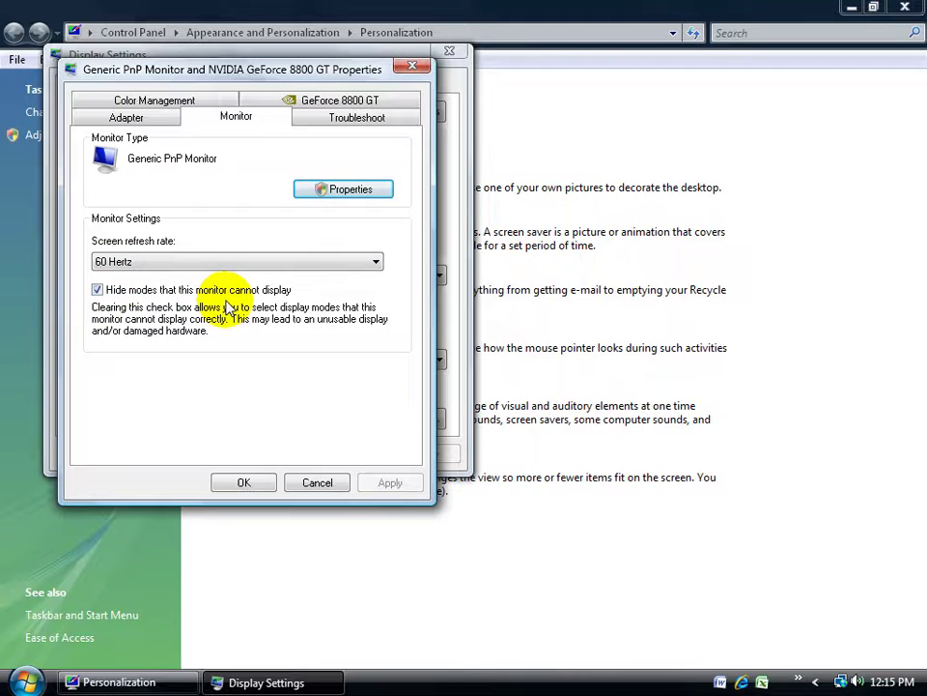
{"action": "left_click", "coordinate": [100, 290]}
{"action": "left_click", "coordinate": [367, 261]}
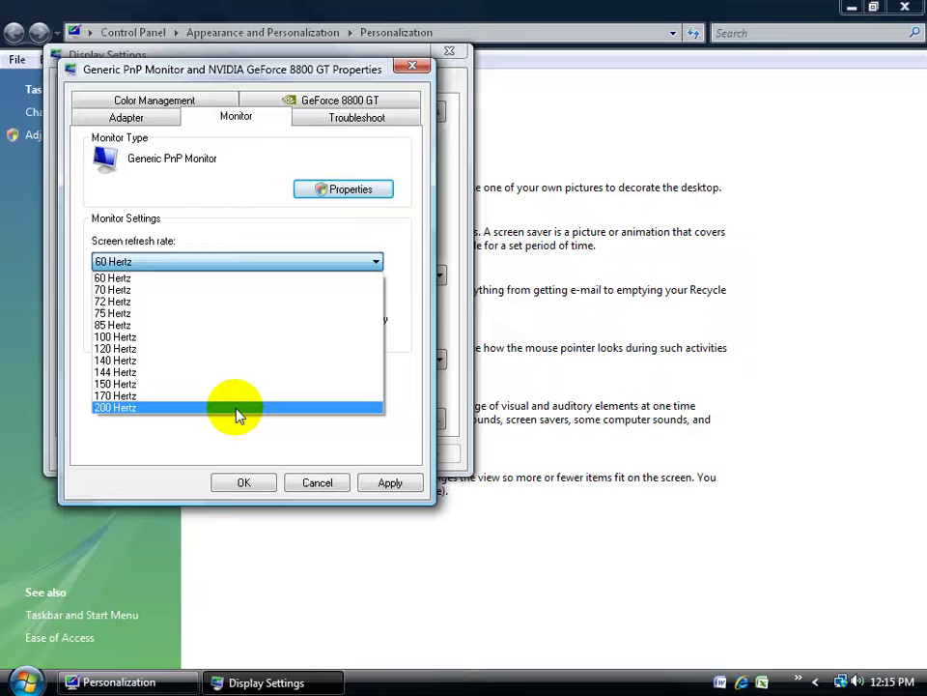
{"action": "left_click", "coordinate": [254, 218]}
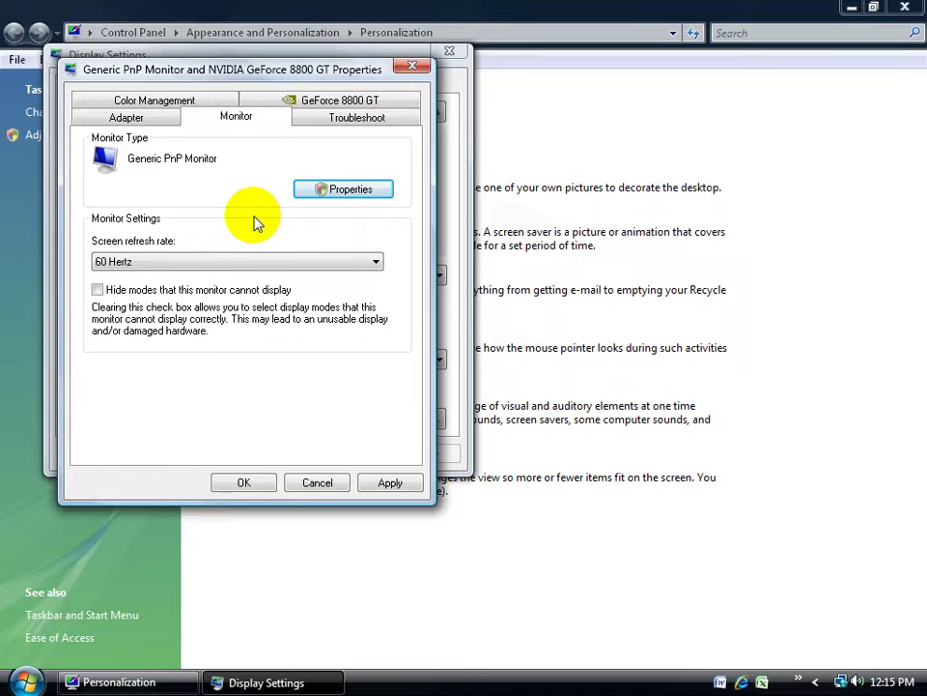
{"action": "left_click", "coordinate": [97, 290]}
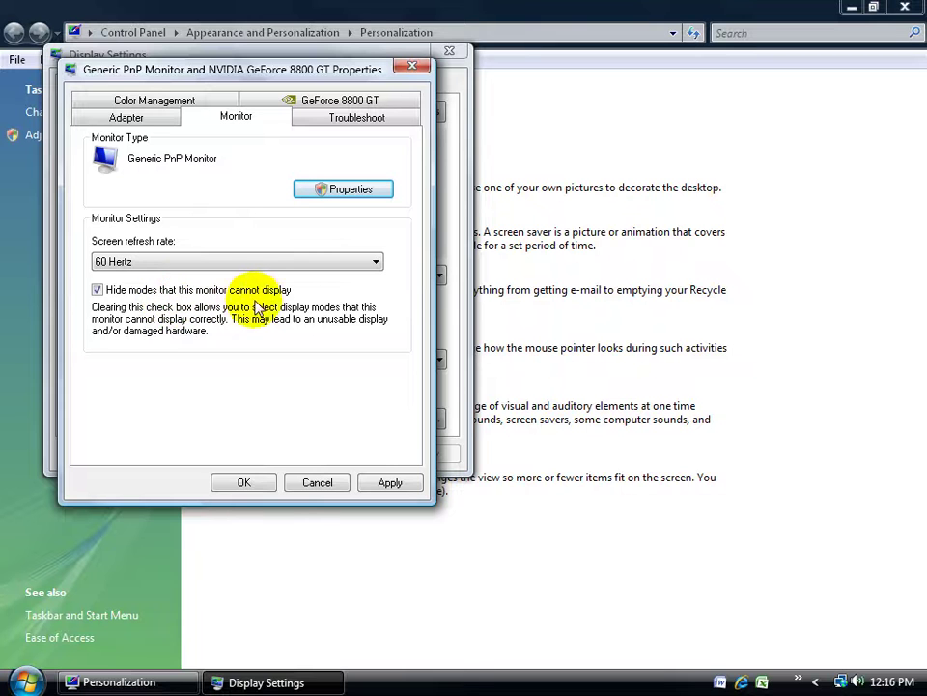
Set the screen refresh rate to 75 Hertz, apply it, and close the monitor Properties.
{"action": "left_click", "coordinate": [375, 261]}
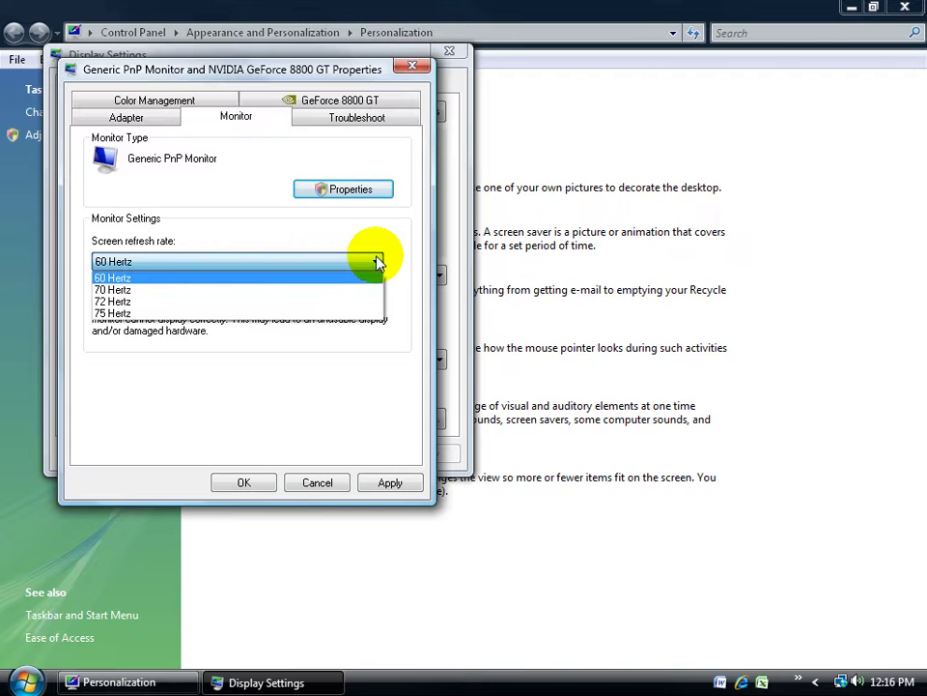
{"action": "left_click", "coordinate": [178, 314]}
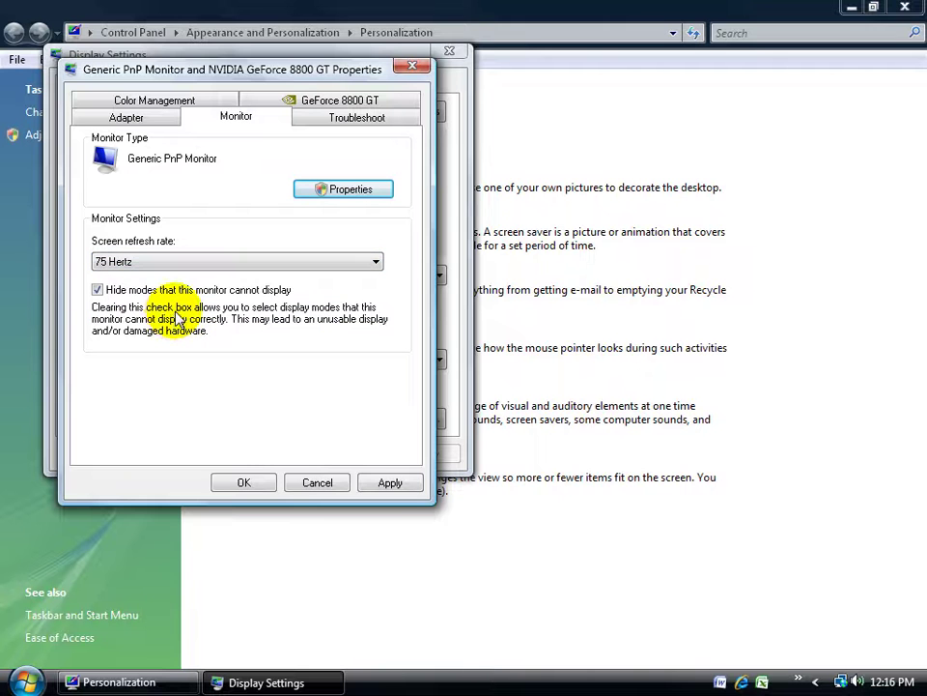
{"action": "left_click", "coordinate": [388, 483]}
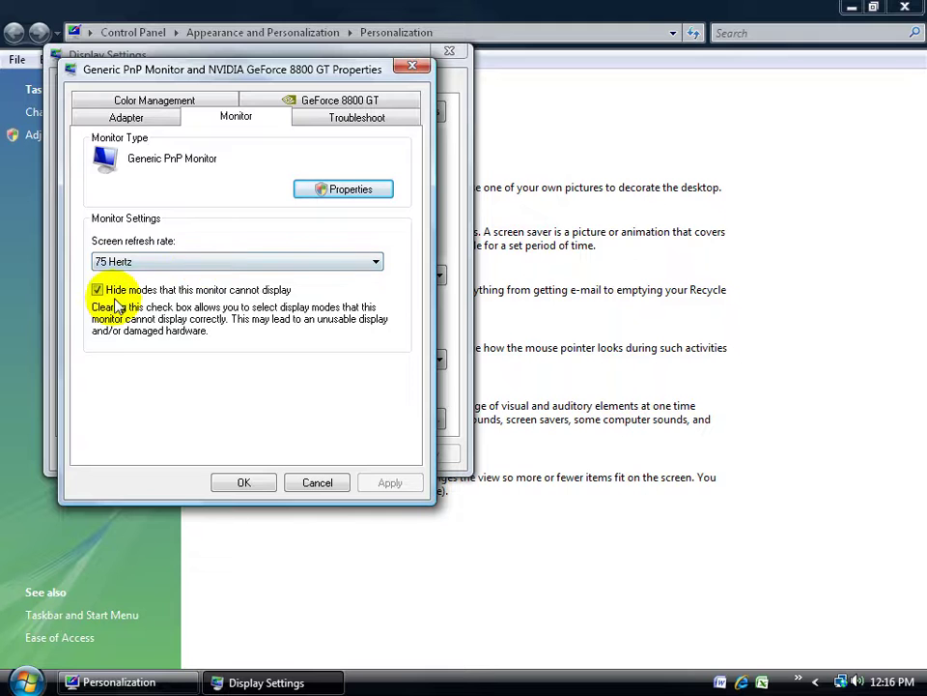
{"action": "left_click", "coordinate": [336, 271]}
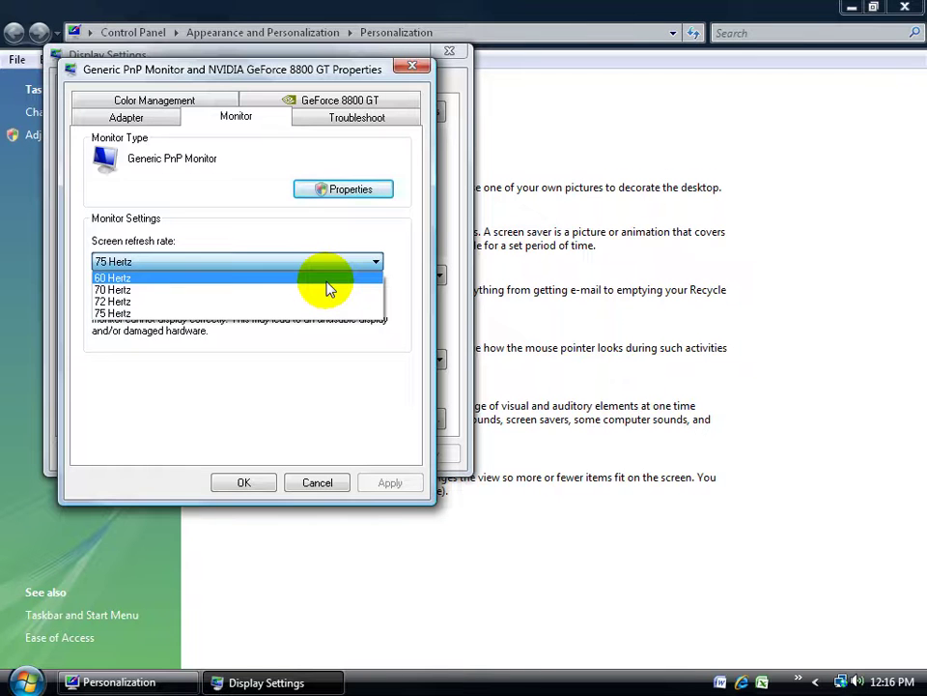
{"action": "left_click", "coordinate": [300, 237]}
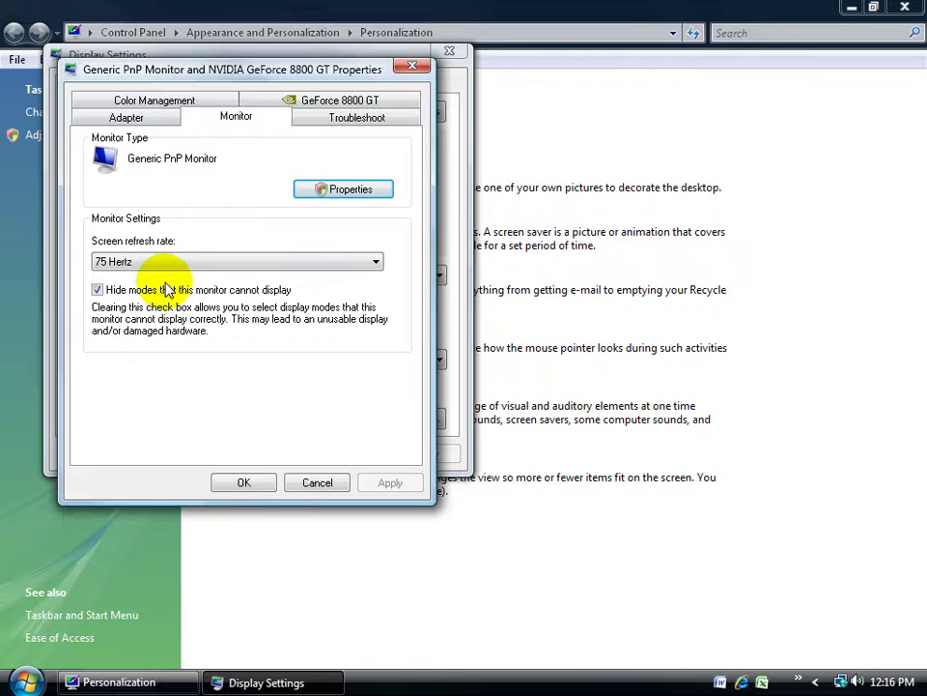
{"action": "left_click", "coordinate": [262, 478]}
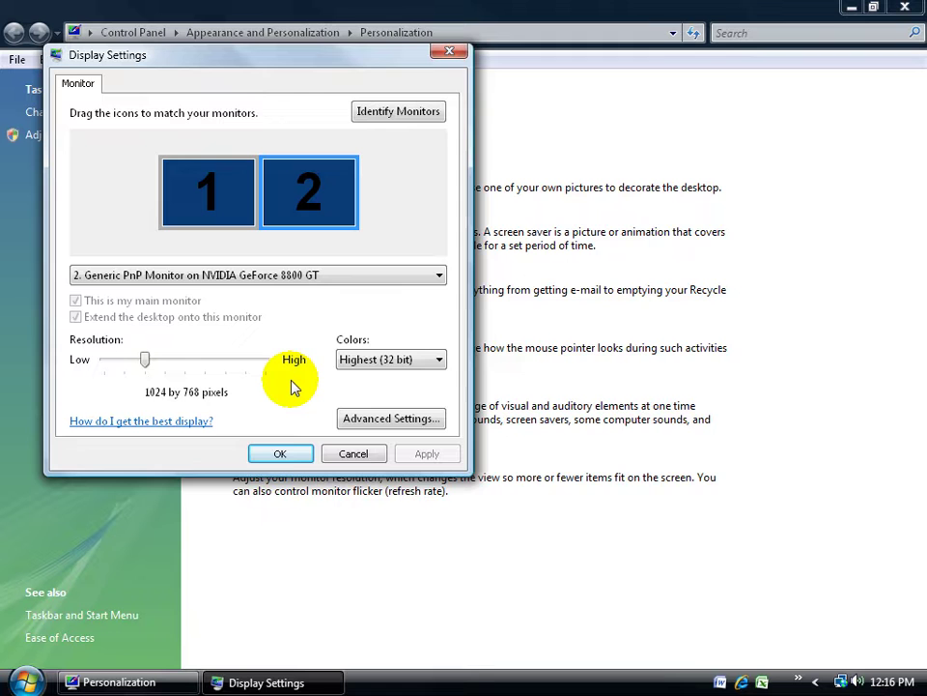
Confirm Display Settings with OK and close the Personalization window.
{"action": "left_click", "coordinate": [279, 453]}
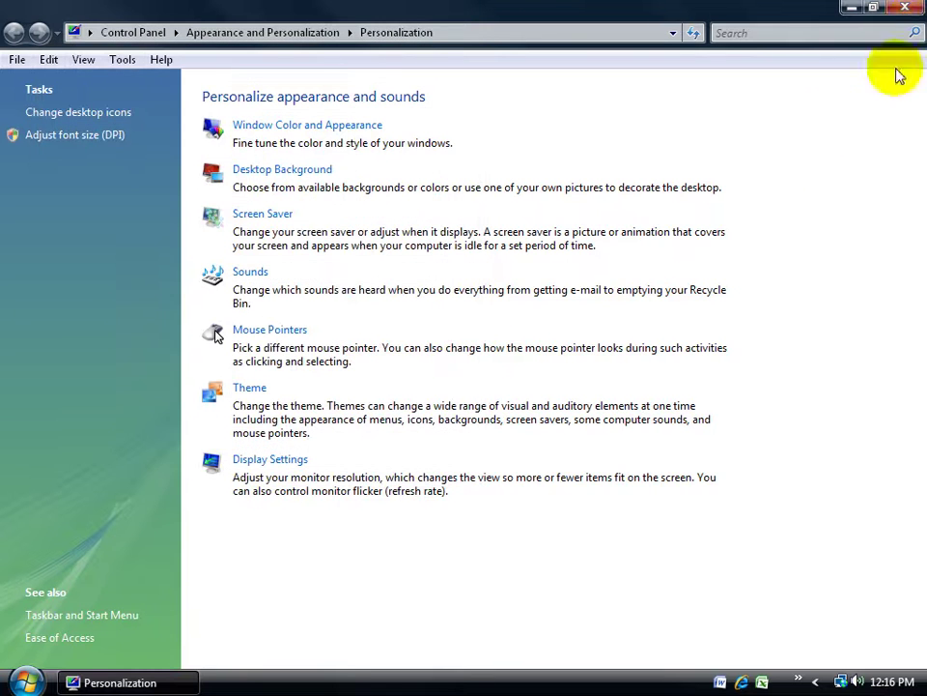
{"action": "left_click", "coordinate": [908, 8]}
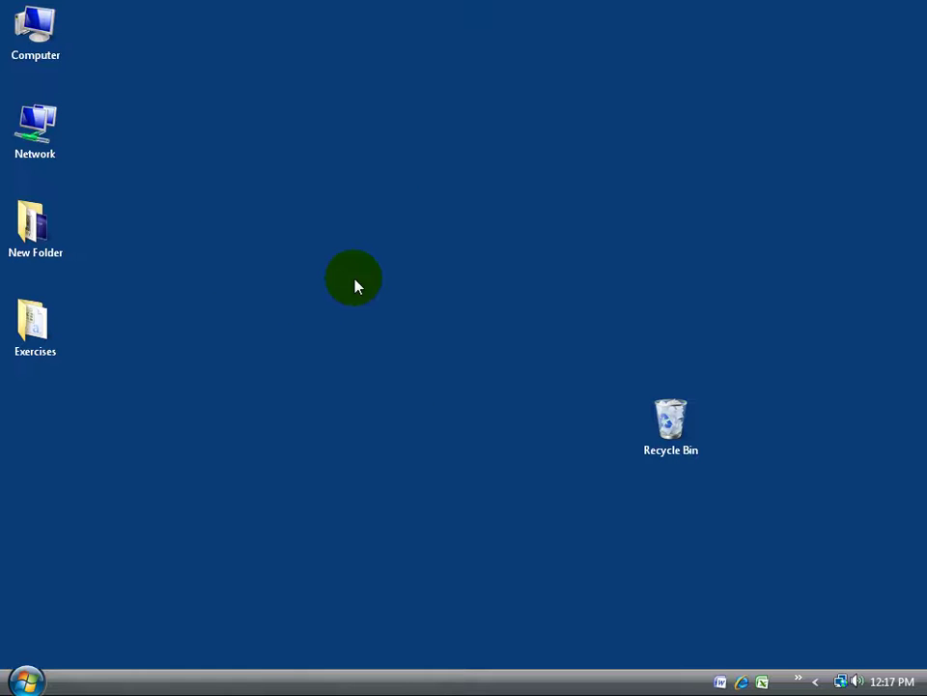
{"action": "right_click", "coordinate": [355, 286]}
{"action": "mouse_move", "coordinate": [432, 298]}
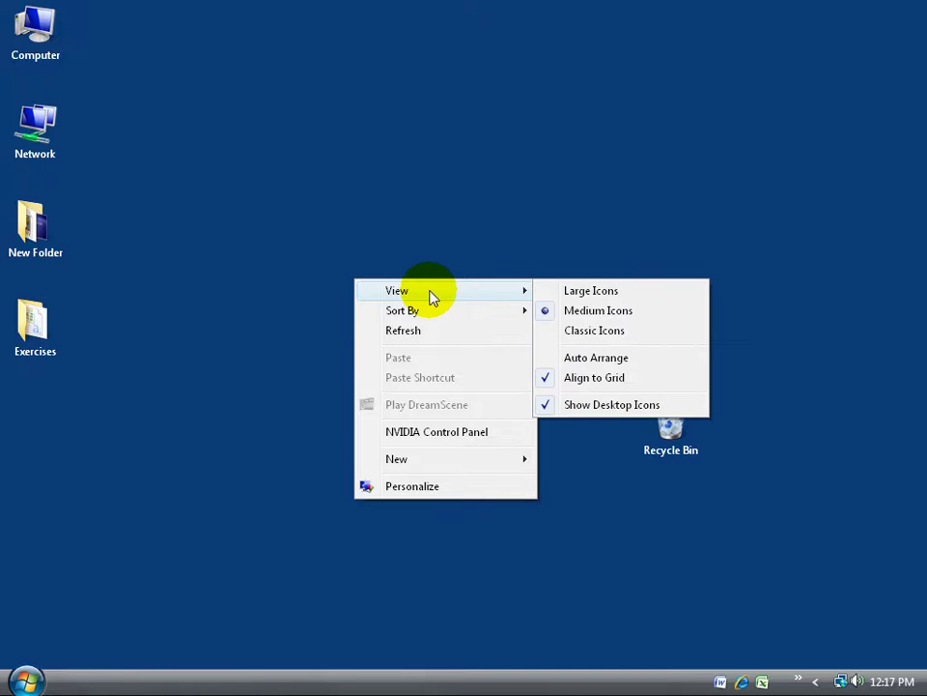
{"action": "left_click", "coordinate": [630, 292]}
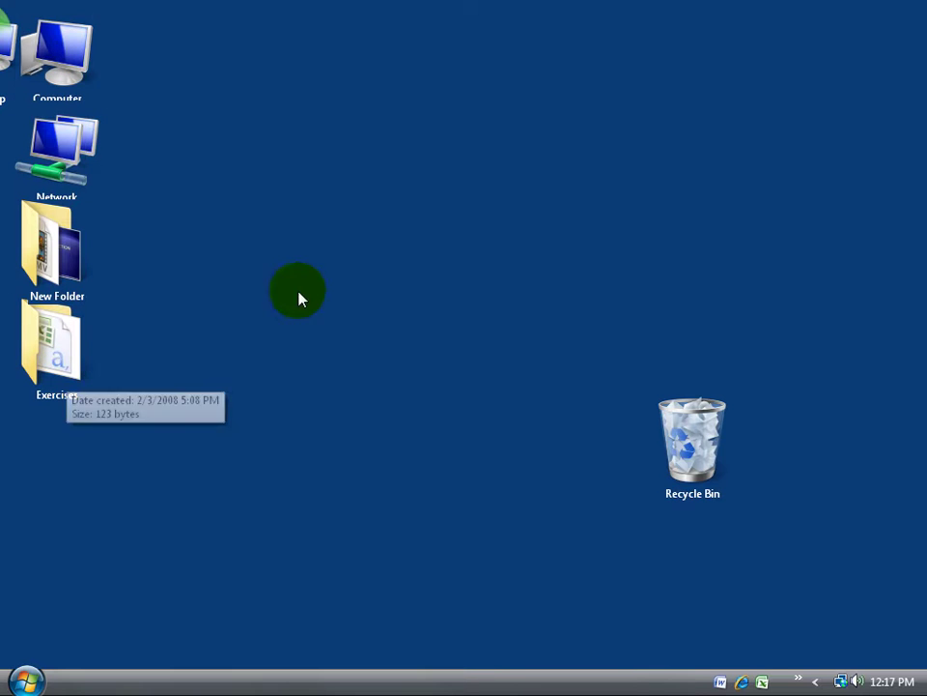
{"action": "right_click", "coordinate": [423, 187]}
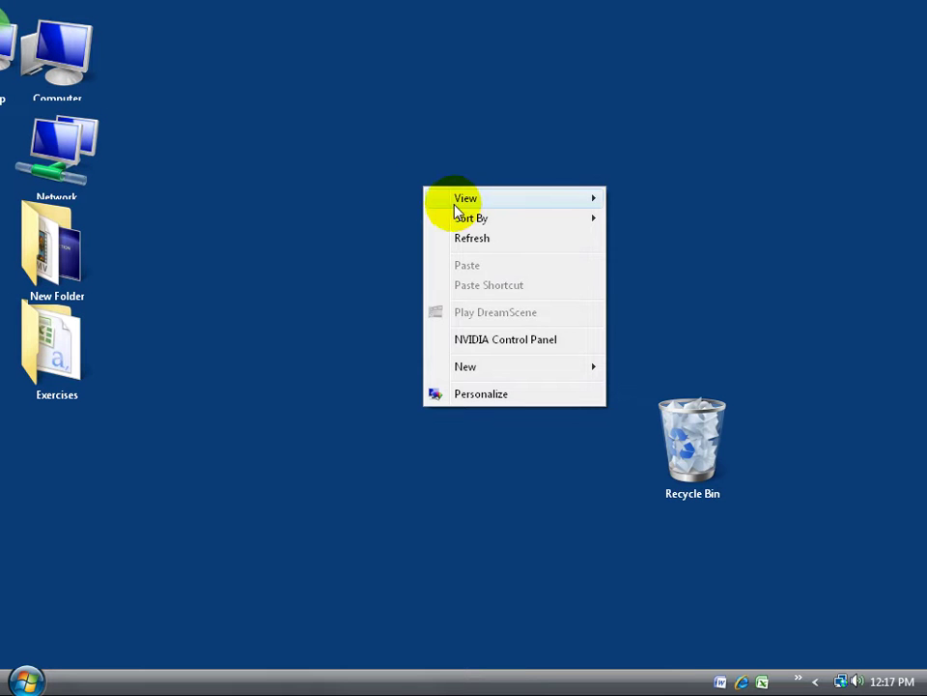
{"action": "mouse_move", "coordinate": [459, 200]}
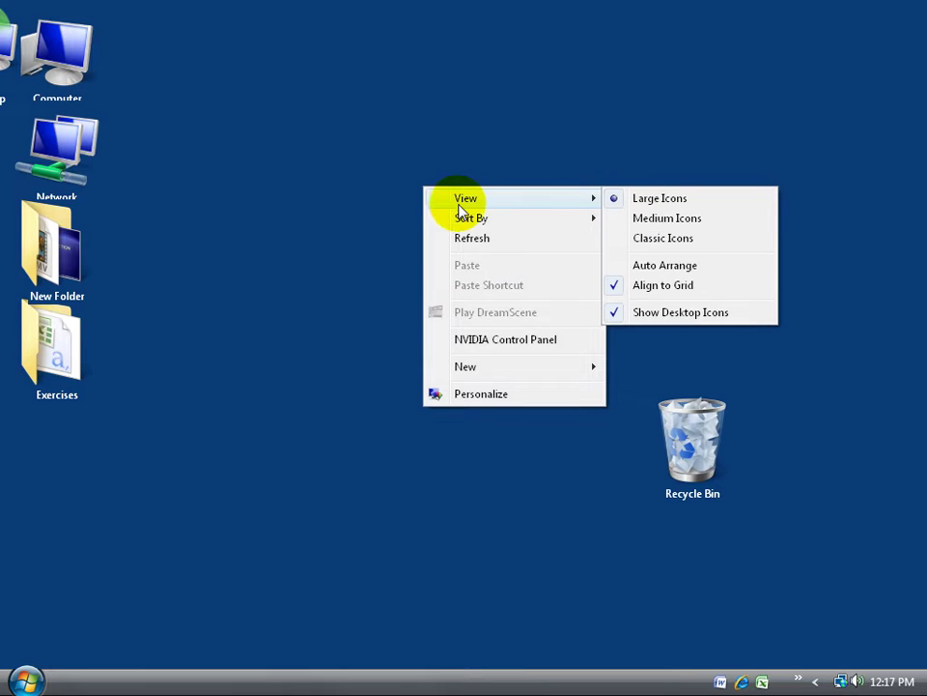
{"action": "left_click", "coordinate": [645, 221]}
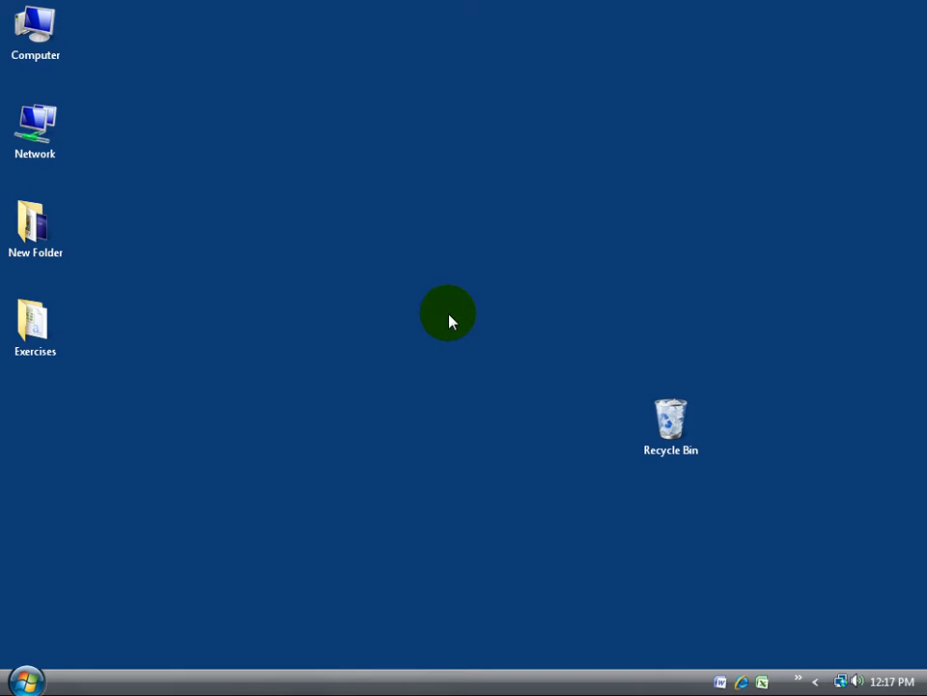